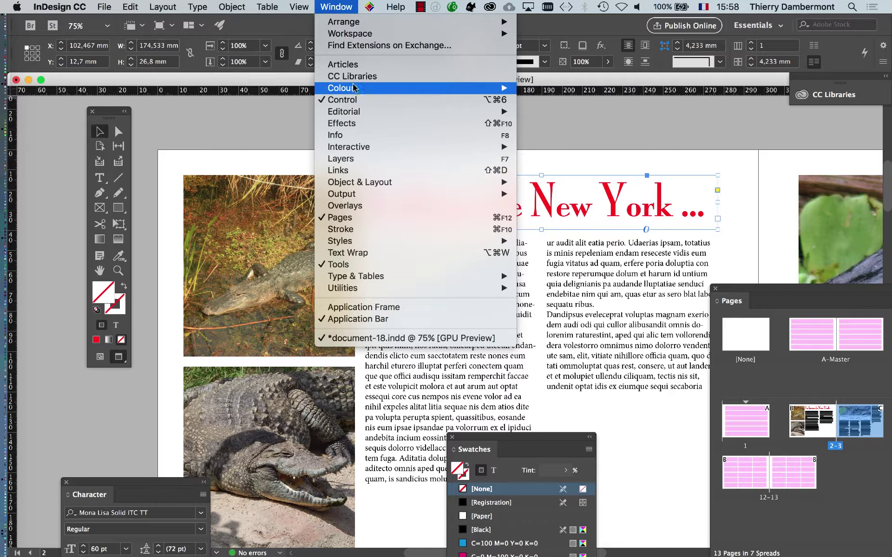
{"action": "left_click", "coordinate": [628, 168]}
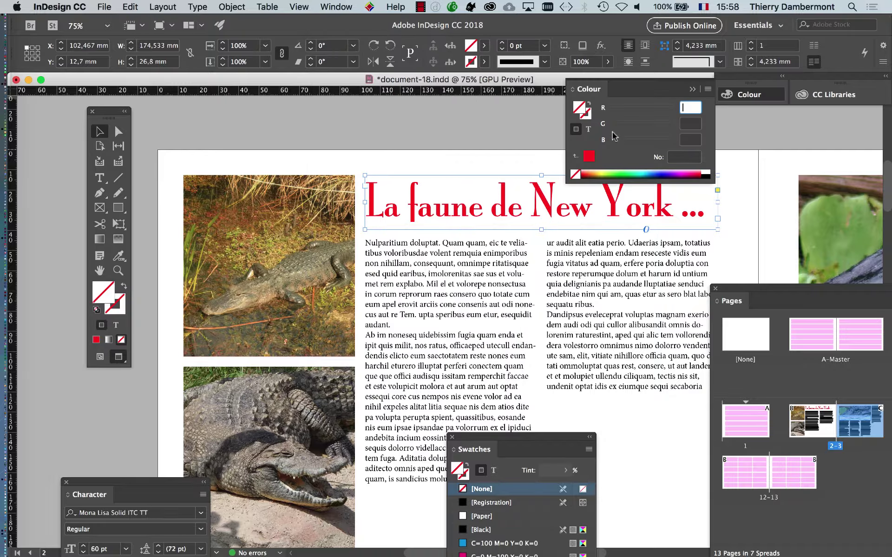
{"action": "left_click_drag", "start_coordinate": [593, 91], "coordinate": [217, 92]}
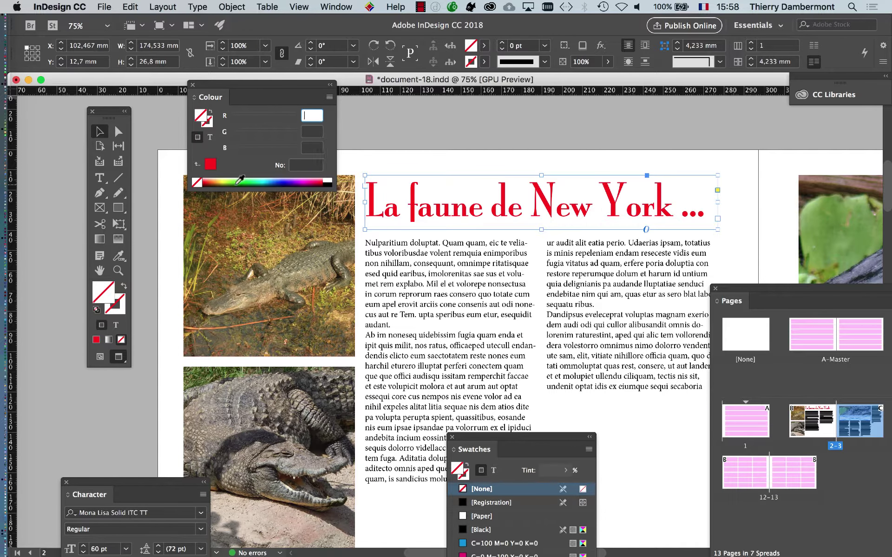
{"action": "left_click", "coordinate": [192, 86]}
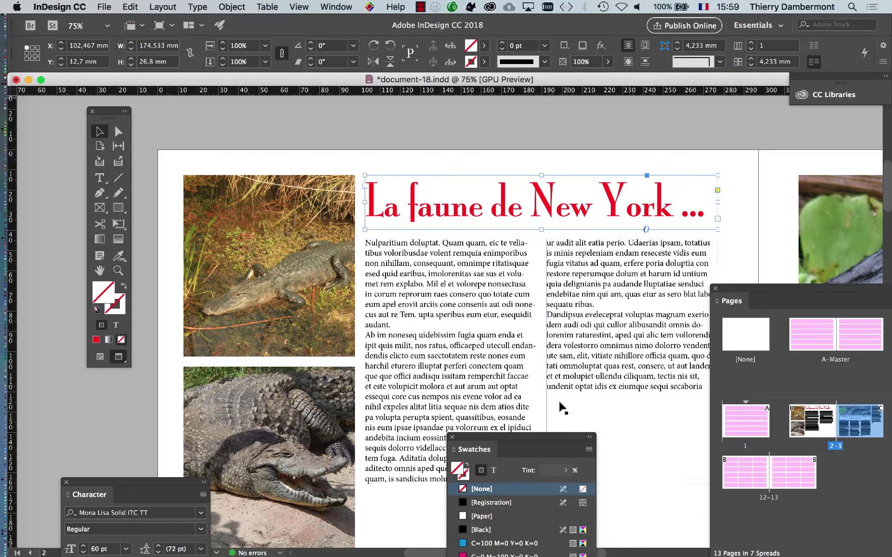
Move the swatch list beside the headline and apply the R=248 G=0 B=0 swatch to the headline's text
{"action": "left_click_drag", "start_coordinate": [546, 436], "coordinate": [253, 122]}
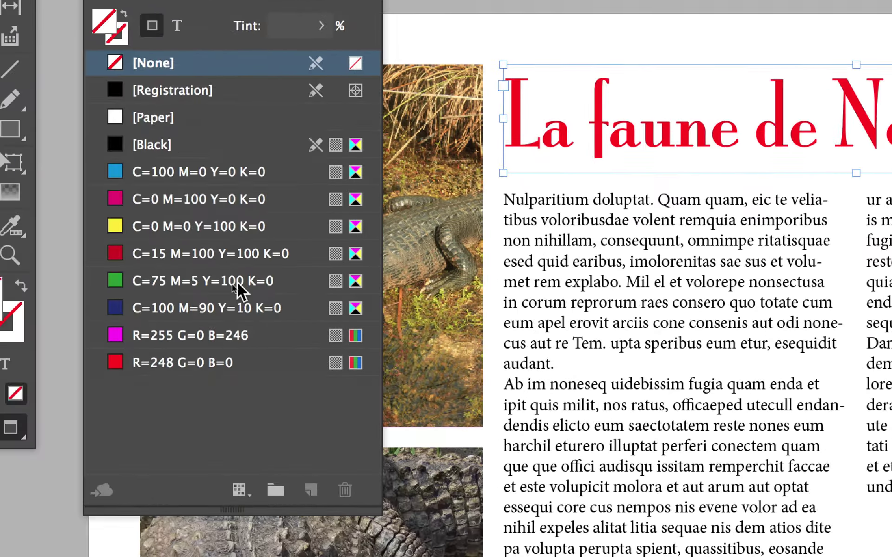
{"action": "left_click", "coordinate": [177, 26]}
{"action": "left_click", "coordinate": [185, 363]}
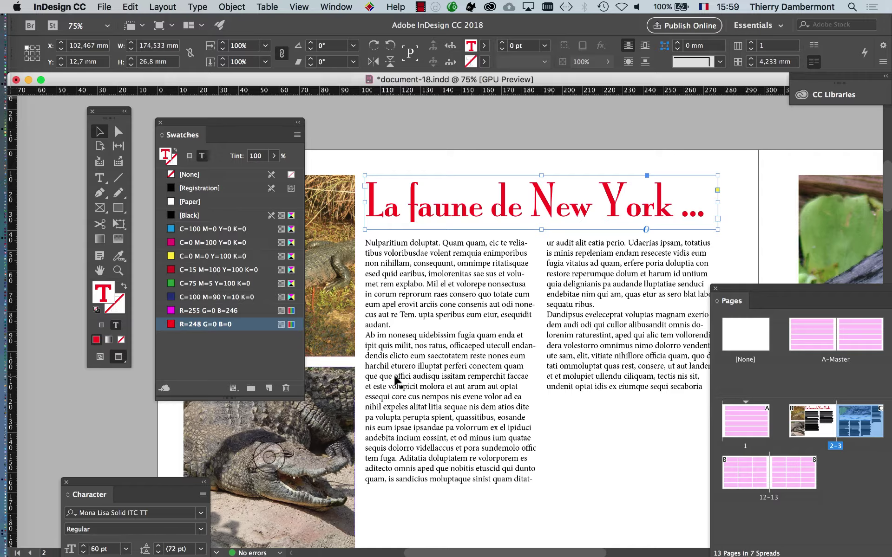
Display the document's layers beside the facing page and add a new layer above Layer 1
{"action": "scroll", "coordinate": [757, 402], "scroll_direction": "up", "scroll_amount": 2}
{"action": "scroll", "coordinate": [403, 384], "scroll_direction": "right", "scroll_amount": 5}
{"action": "scroll", "coordinate": [404, 384], "scroll_direction": "down", "scroll_amount": 3}
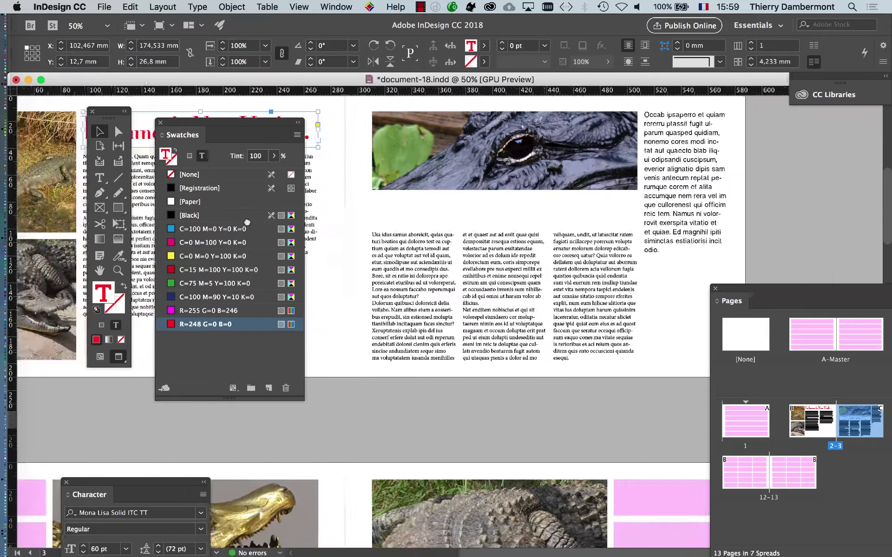
{"action": "left_click", "coordinate": [327, 6]}
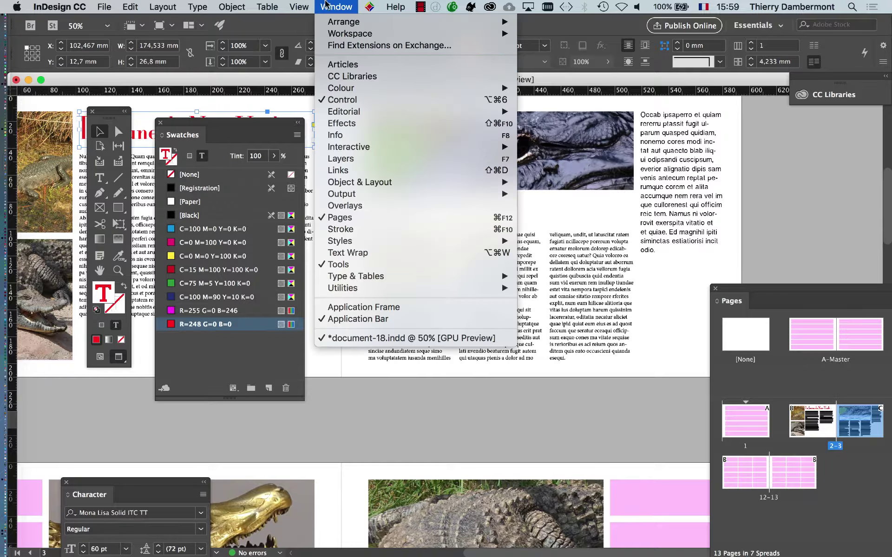
{"action": "left_click", "coordinate": [396, 159]}
{"action": "left_click_drag", "start_coordinate": [312, 167], "coordinate": [695, 168]}
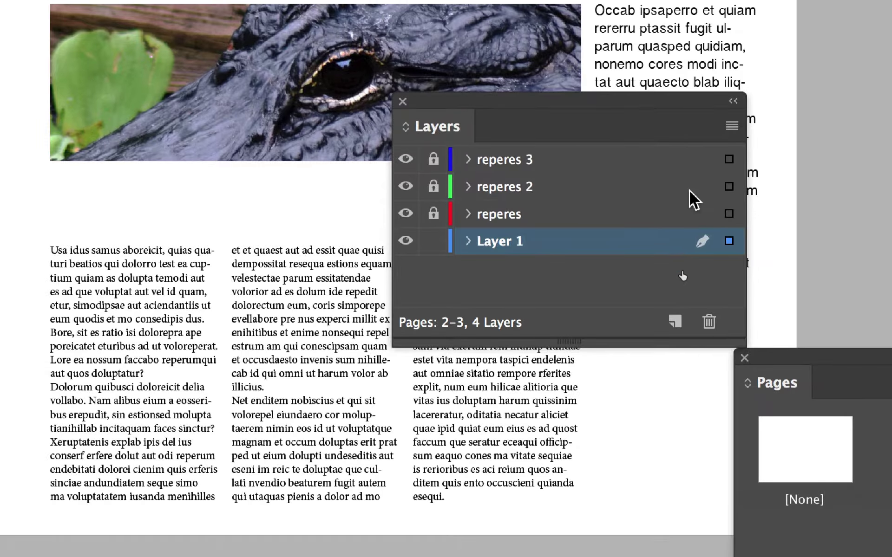
{"action": "left_click", "coordinate": [680, 271]}
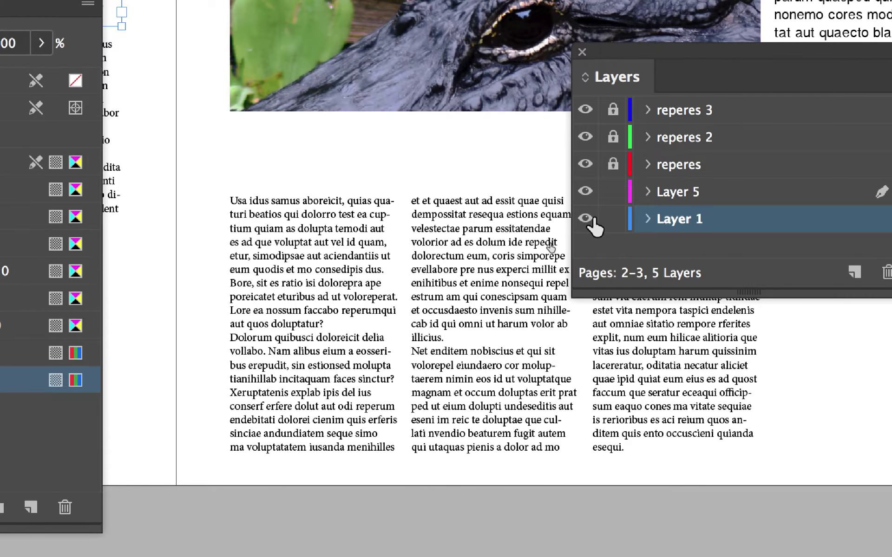
Briefly hide Layer 1 to check its content, and rename the new layer fonds
{"action": "left_click", "coordinate": [524, 218]}
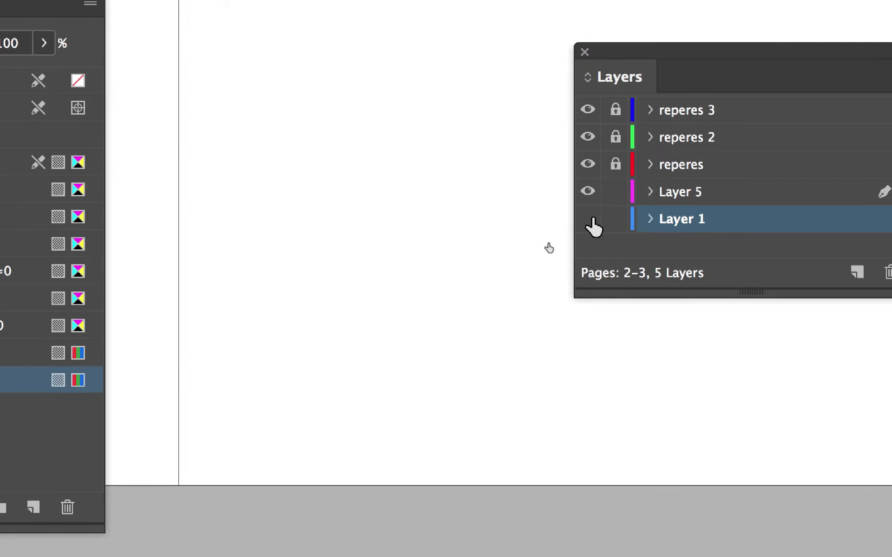
{"action": "left_click", "coordinate": [589, 219]}
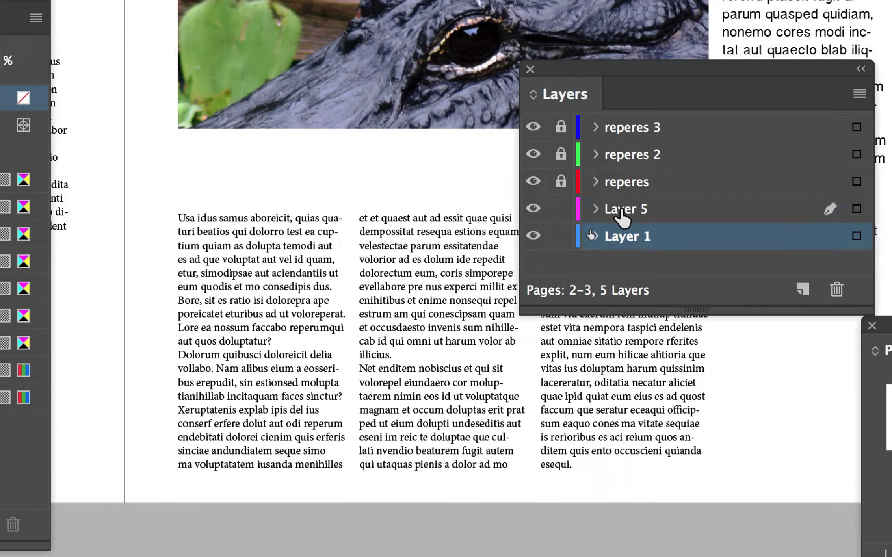
{"action": "double_click", "coordinate": [620, 209]}
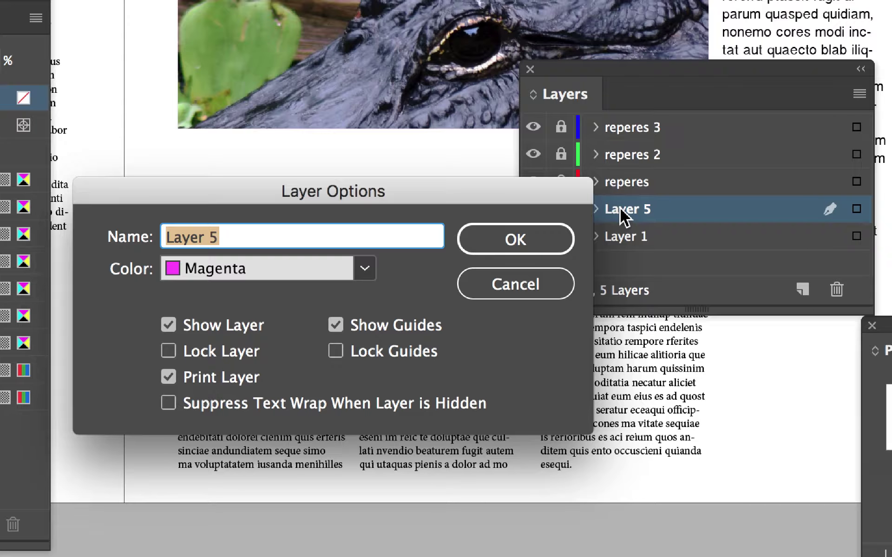
{"action": "type", "text": "fond s"}
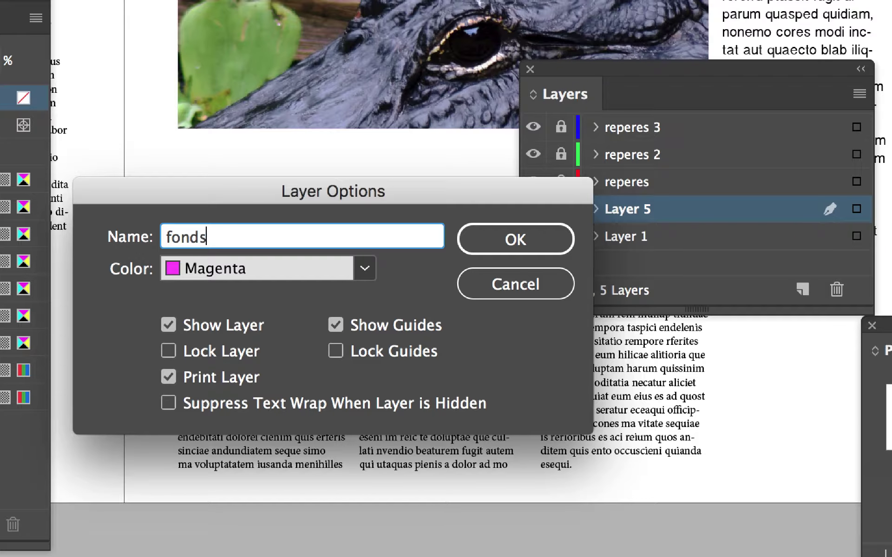
{"action": "key", "text": "Return"}
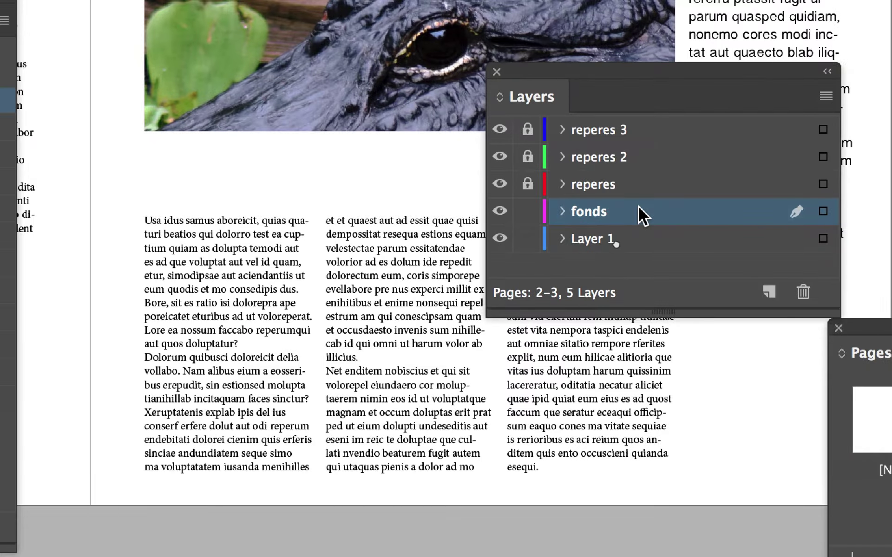
Move the fonds layer beneath Layer 1, check both layers' visibility, and lock Layer 1
{"action": "left_click_drag", "start_coordinate": [639, 208], "coordinate": [628, 227]}
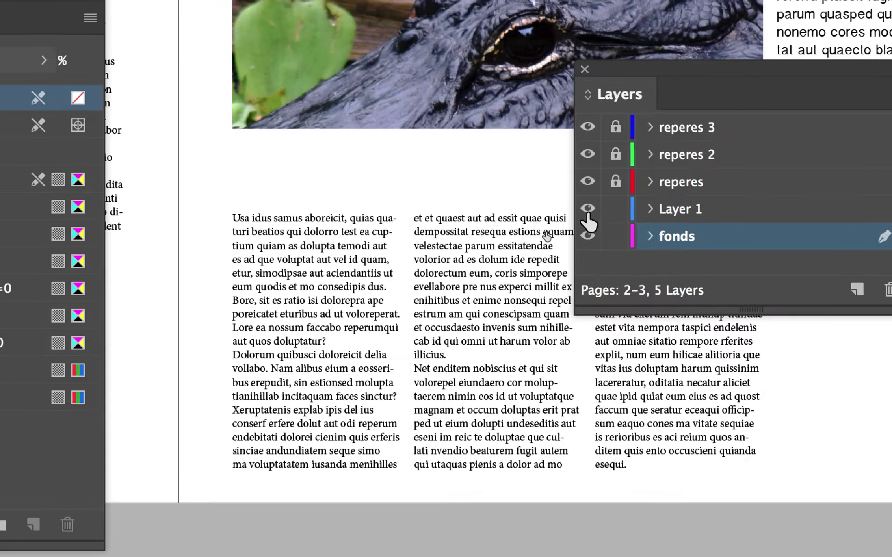
{"action": "left_click", "coordinate": [577, 228]}
{"action": "left_click", "coordinate": [578, 228]}
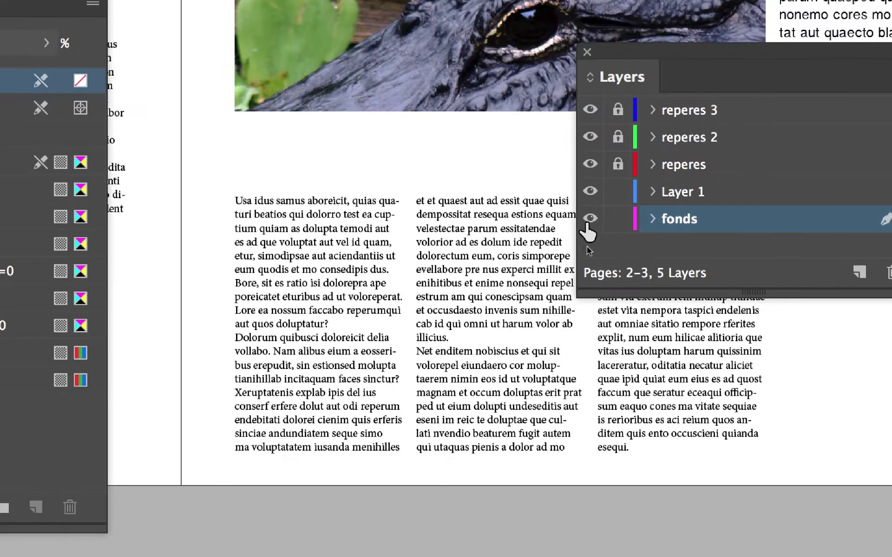
{"action": "left_click", "coordinate": [588, 225]}
{"action": "left_click", "coordinate": [585, 226]}
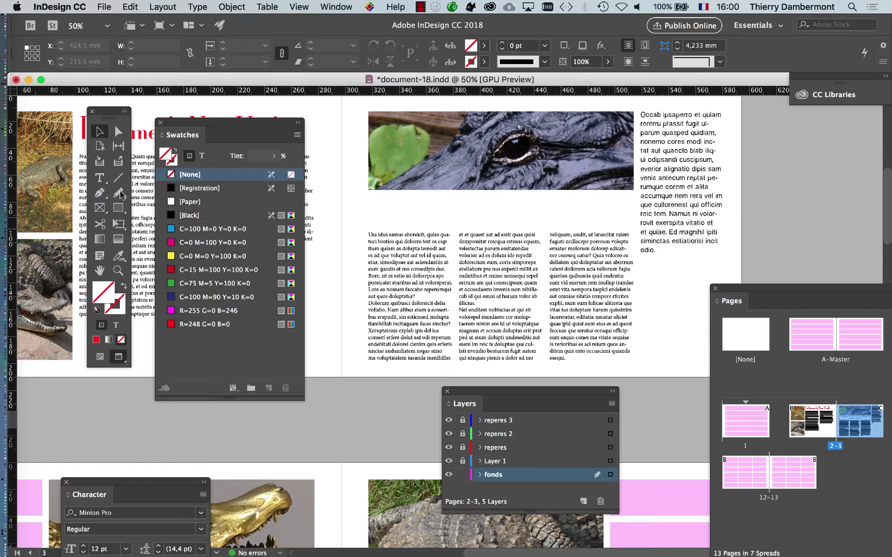
Draw a rectangle about 240 mm tall overlapping the outer edge of page 3, filled with R=248 G=0 B=0, and deselect it
{"action": "left_click", "coordinate": [113, 210]}
{"action": "key", "text": "super+minus"}
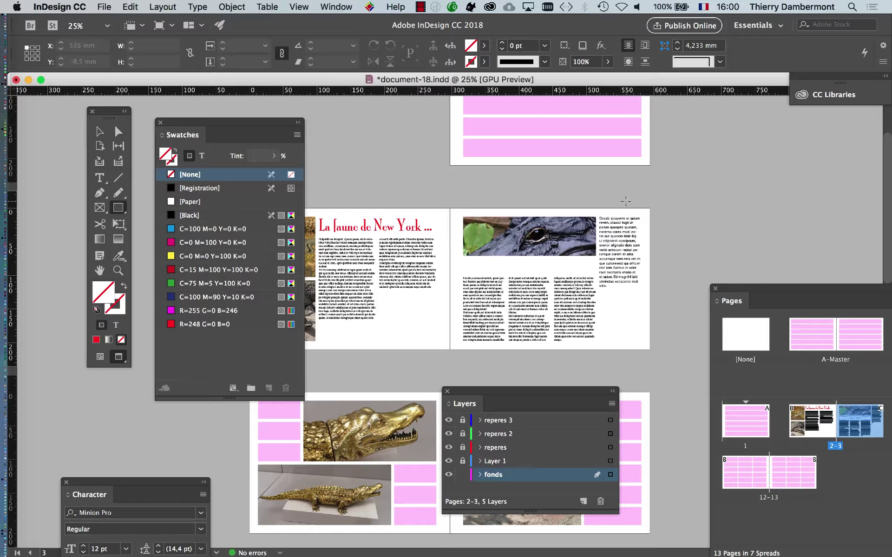
{"action": "left_click_drag", "start_coordinate": [641, 204], "coordinate": [689, 365]}
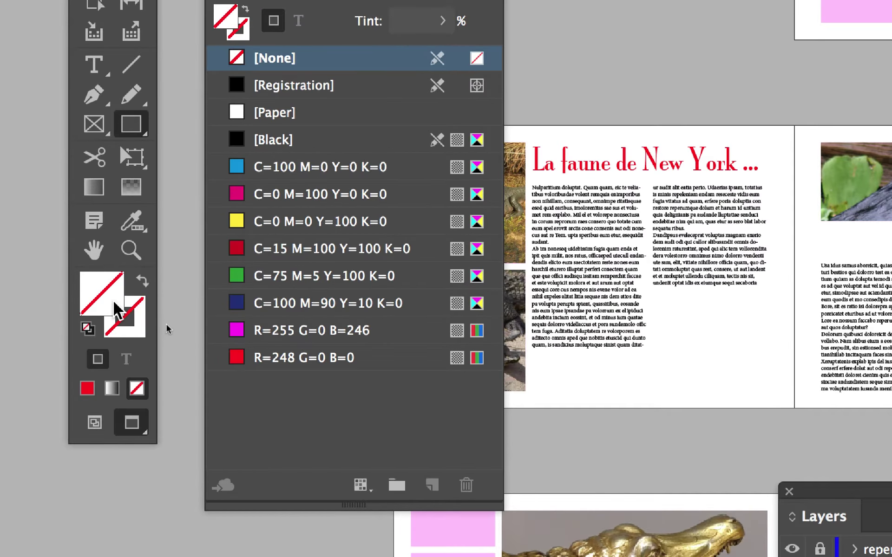
{"action": "left_click", "coordinate": [214, 338]}
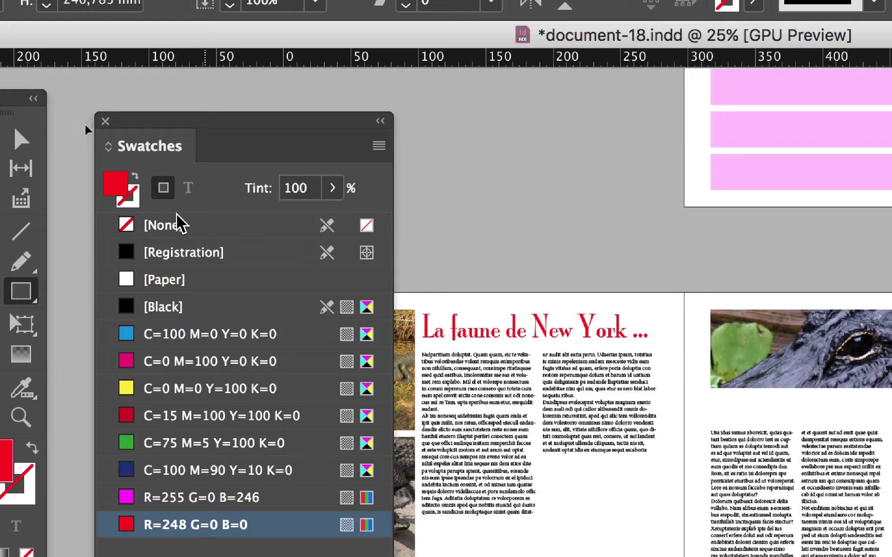
{"action": "left_click", "coordinate": [177, 225]}
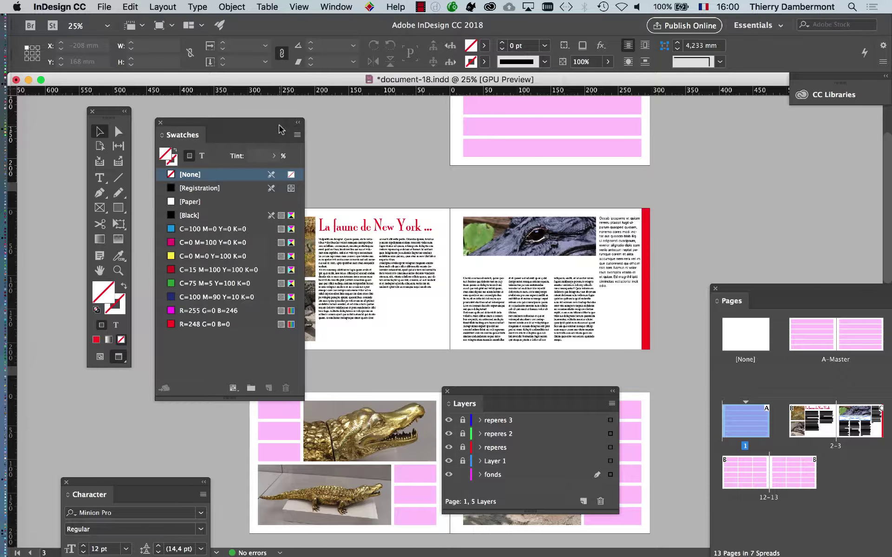
Examine in normal view how far the red rectangle extends beyond page 3's outer edge, and return to preview mode
{"action": "left_click_drag", "start_coordinate": [32, 104], "coordinate": [204, 512]}
{"action": "scroll", "coordinate": [384, 271], "scroll_direction": "down", "scroll_amount": 5}
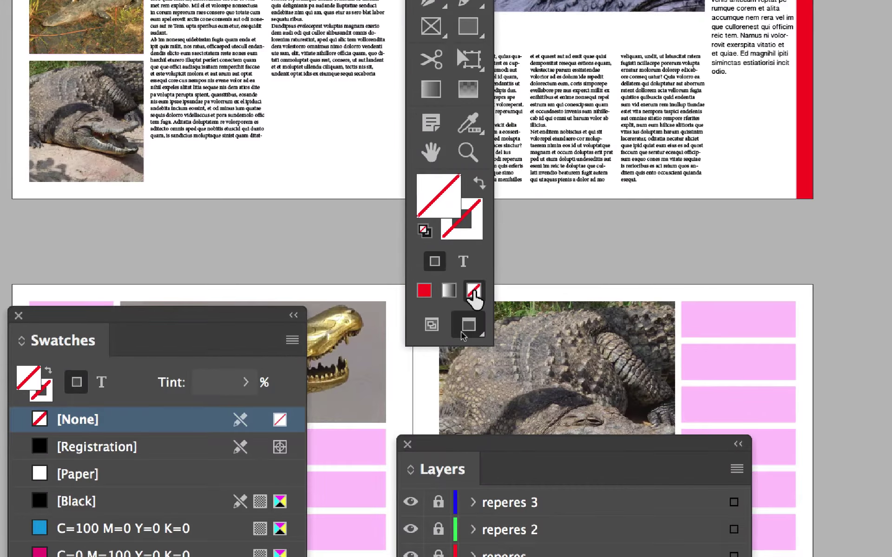
{"action": "left_click", "coordinate": [434, 328]}
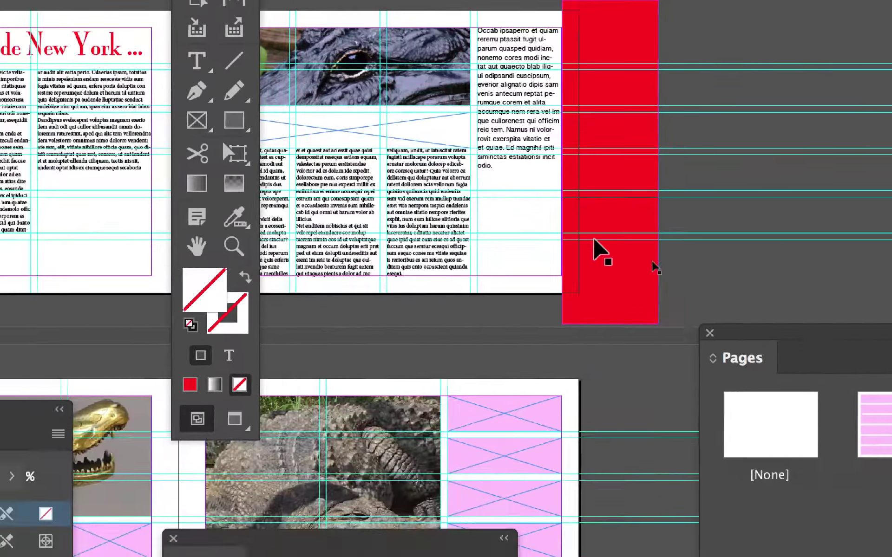
{"action": "key", "text": "w"}
{"action": "left_click_drag", "start_coordinate": [260, 0], "coordinate": [0, 19]}
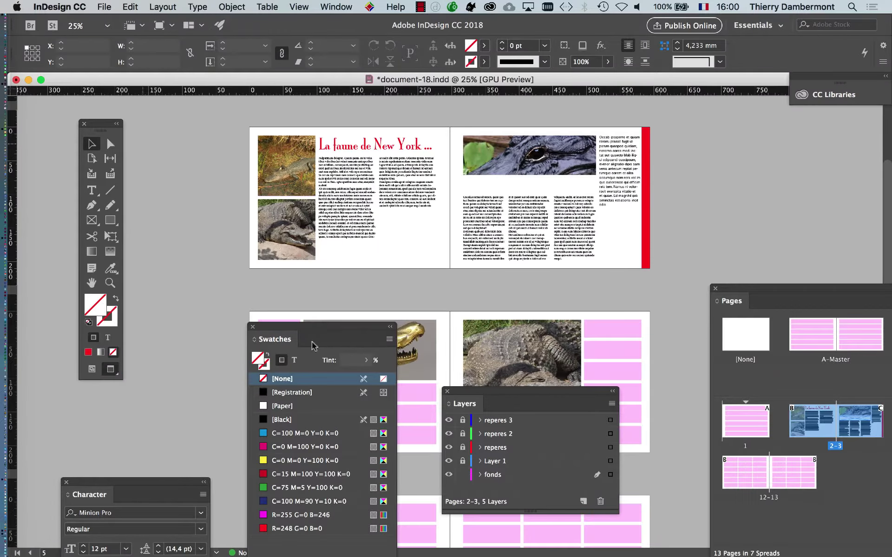
Close the layer list and reposition the swatch list next to the headline page
{"action": "left_click_drag", "start_coordinate": [329, 335], "coordinate": [323, 473]}
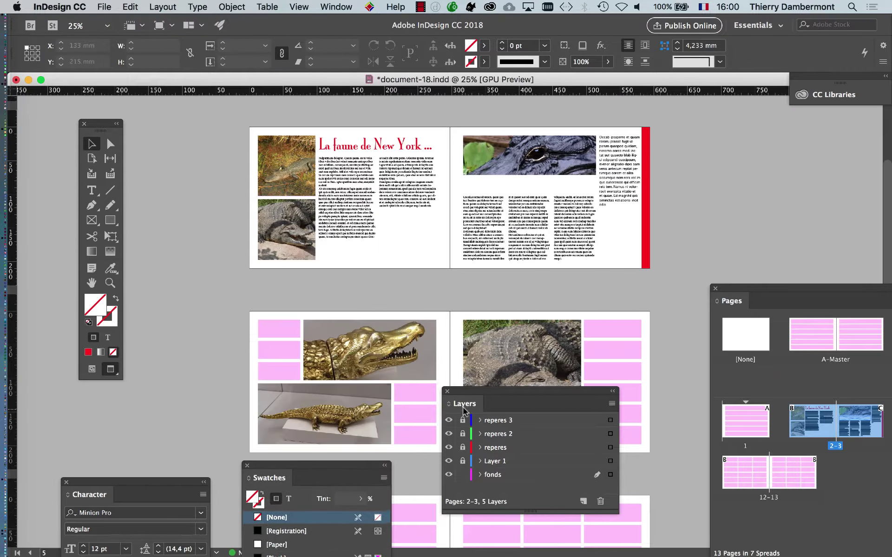
{"action": "left_click_drag", "start_coordinate": [469, 392], "coordinate": [378, 177]}
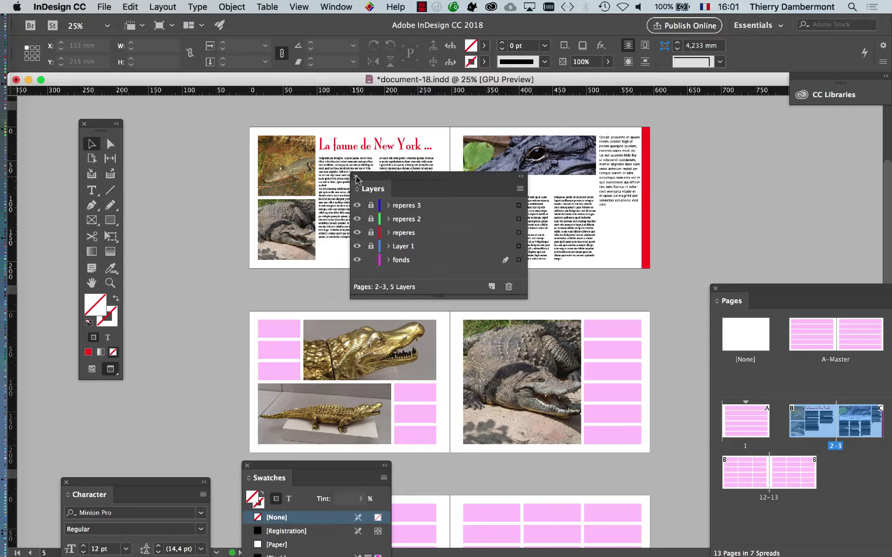
{"action": "left_click", "coordinate": [357, 177]}
{"action": "left_click_drag", "start_coordinate": [316, 467], "coordinate": [528, 115]}
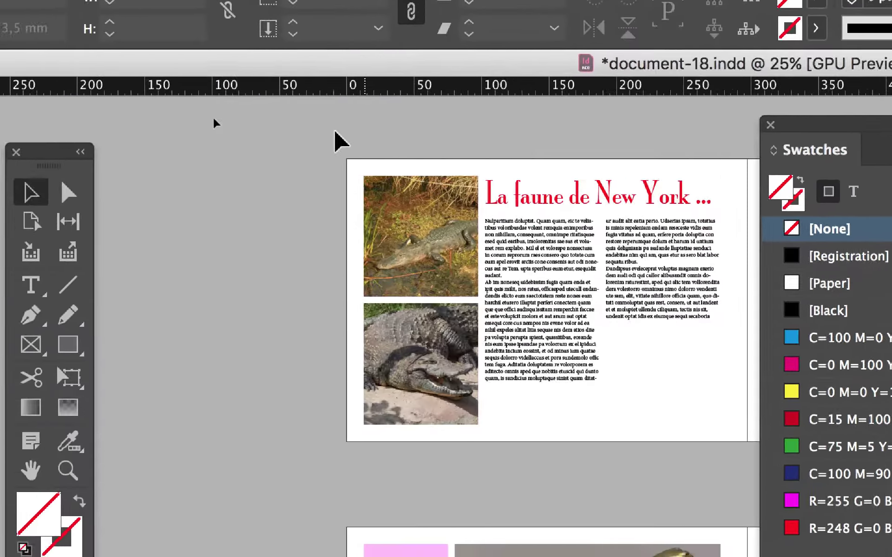
Open the R=248 G=0 B=0 swatch for editing, set its green value to 164, and preview the change
{"action": "left_click", "coordinate": [827, 528]}
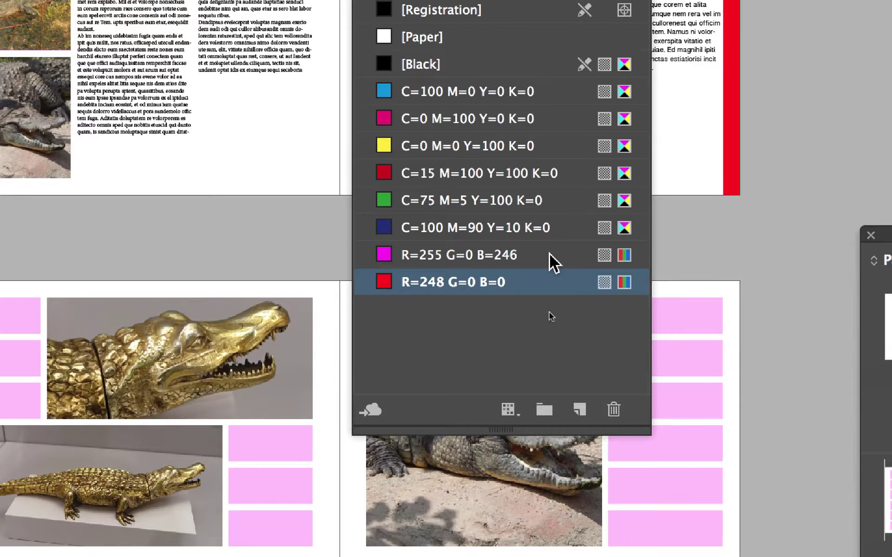
{"action": "double_click", "coordinate": [550, 315]}
{"action": "key", "text": "Tab"}
{"action": "type", "text": "164"}
{"action": "left_click", "coordinate": [525, 95]}
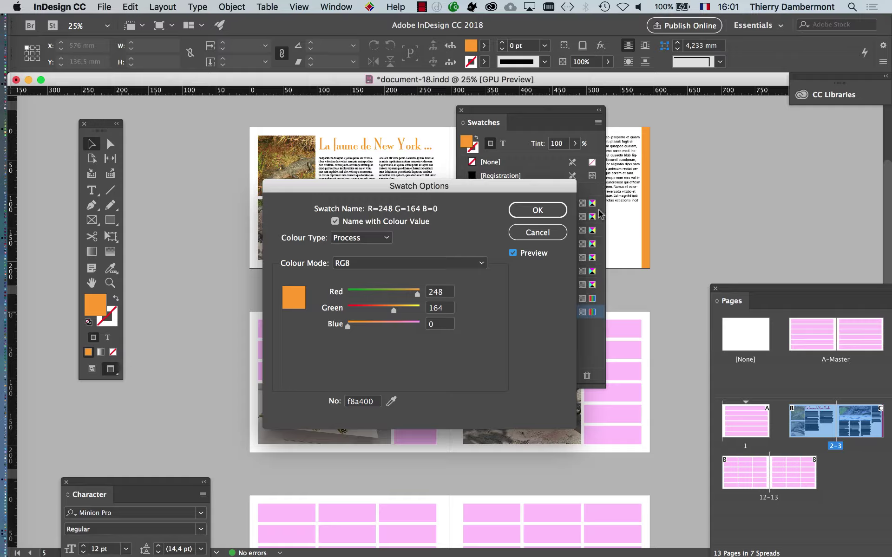
Try different RGB mixes for the swatch and save it as R=232 G=124 B=215
{"action": "left_click", "coordinate": [363, 294]}
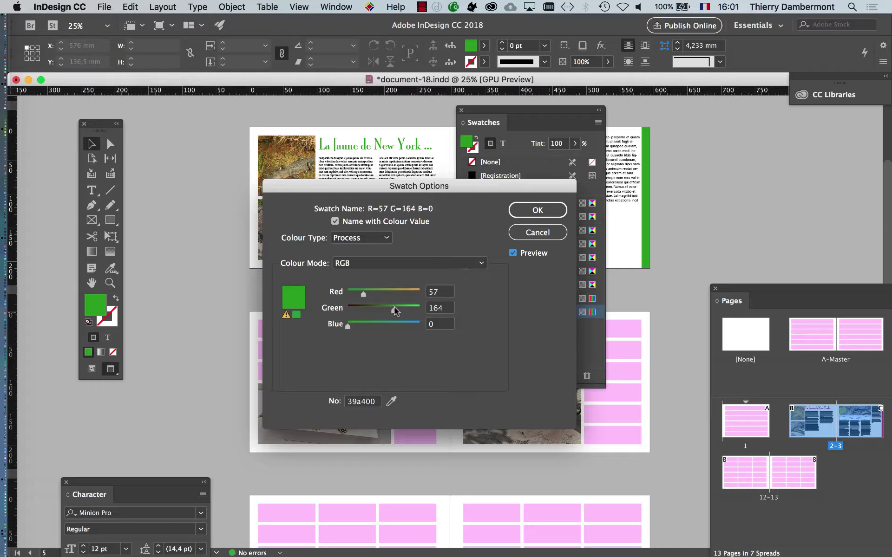
{"action": "mouse_move", "coordinate": [394, 310]}
{"action": "left_mouse_down"}
{"action": "mouse_move", "coordinate": [377, 310]}
{"action": "mouse_move", "coordinate": [411, 310]}
{"action": "mouse_move", "coordinate": [383, 310]}
{"action": "left_mouse_up"}
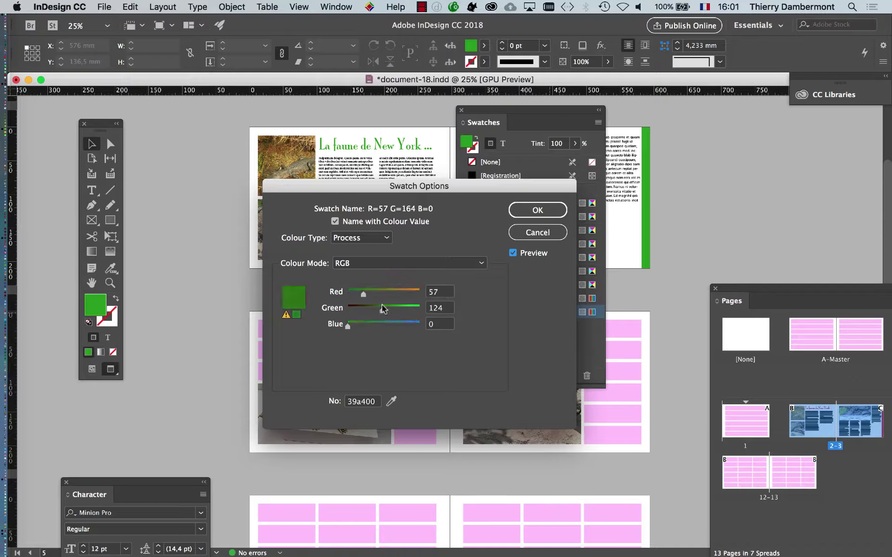
{"action": "left_click", "coordinate": [388, 293]}
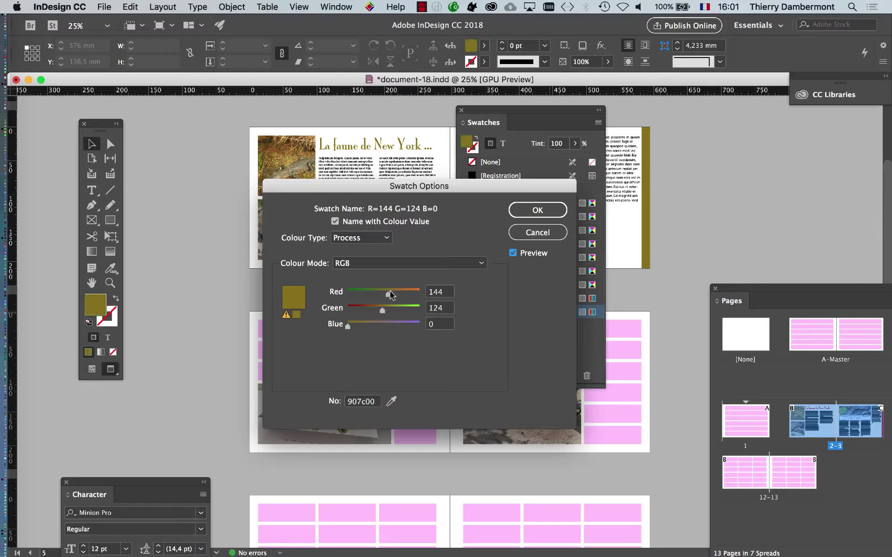
{"action": "left_click", "coordinate": [413, 292]}
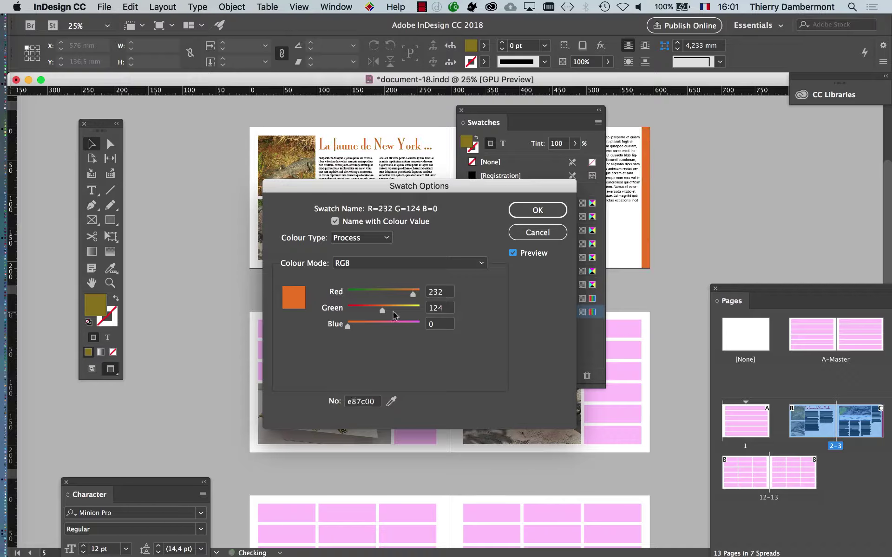
{"action": "left_click", "coordinate": [408, 324]}
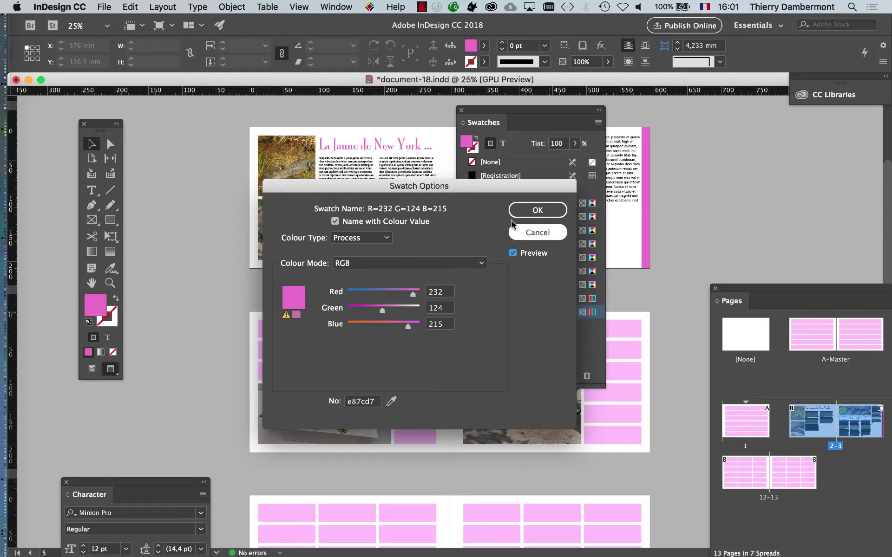
{"action": "left_click", "coordinate": [538, 210]}
{"action": "left_click", "coordinate": [553, 312]}
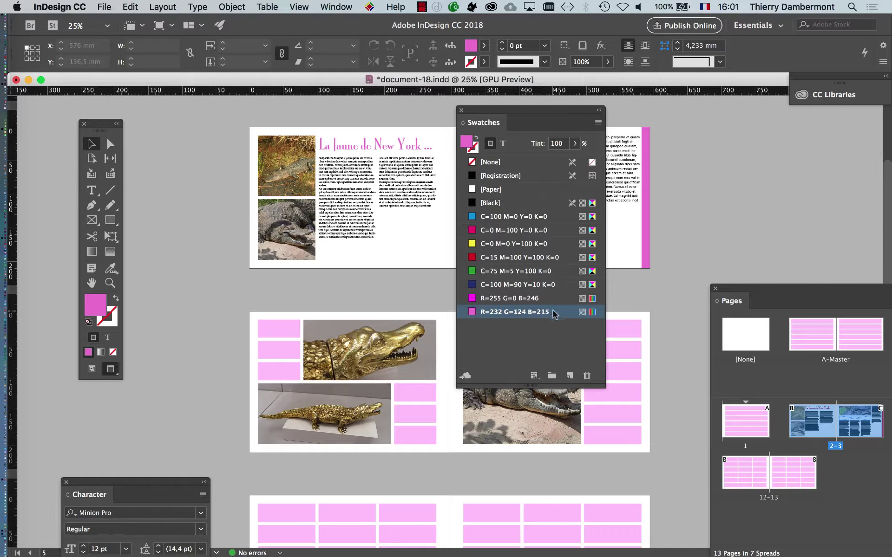
Set the red value of the R=232 G=124 B=215 swatch to 57 and save it
{"action": "double_click", "coordinate": [554, 312]}
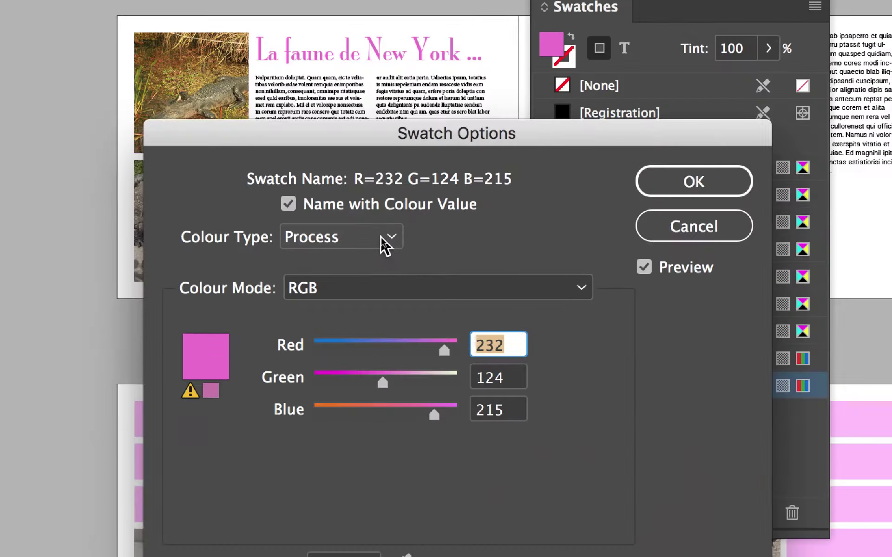
{"action": "type", "text": "57"}
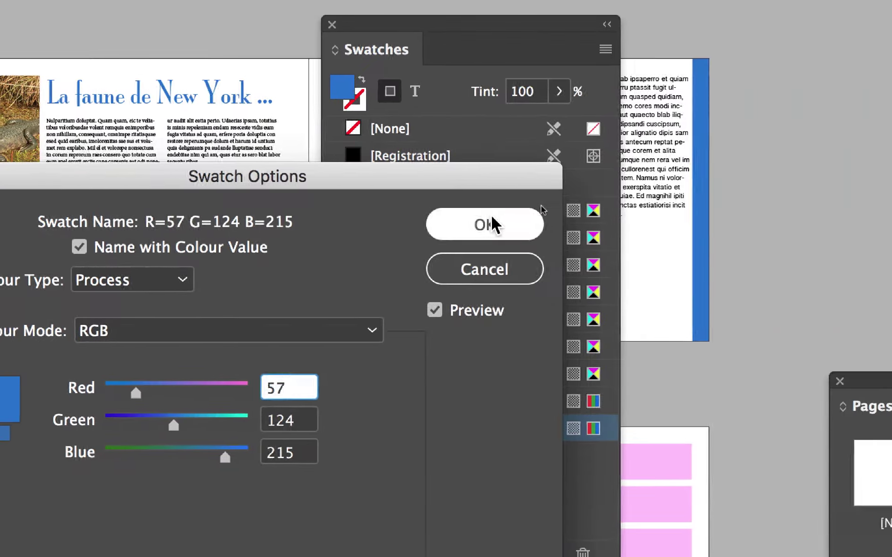
{"action": "left_click", "coordinate": [704, 218]}
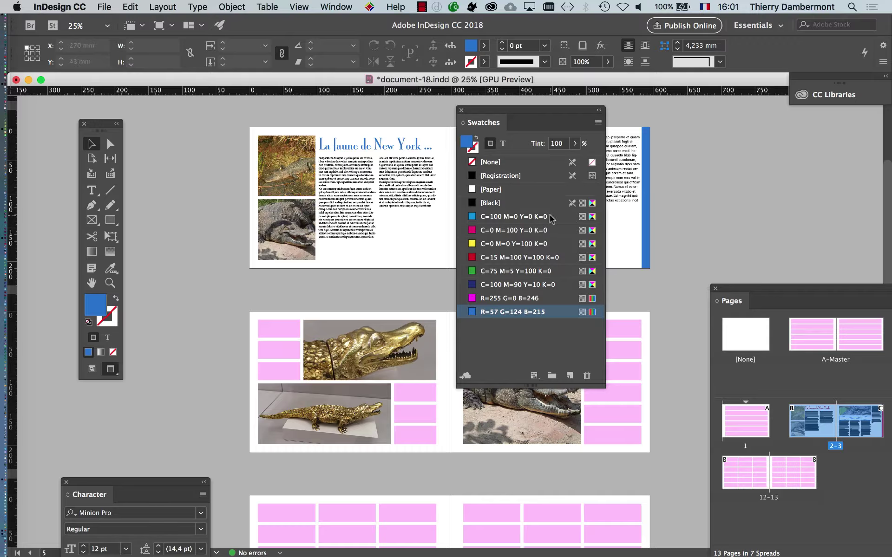
Move the swatch list off page 3, show the layer list, check the coloured strip's layer, and clear the selection
{"action": "left_click_drag", "start_coordinate": [572, 109], "coordinate": [388, 355]}
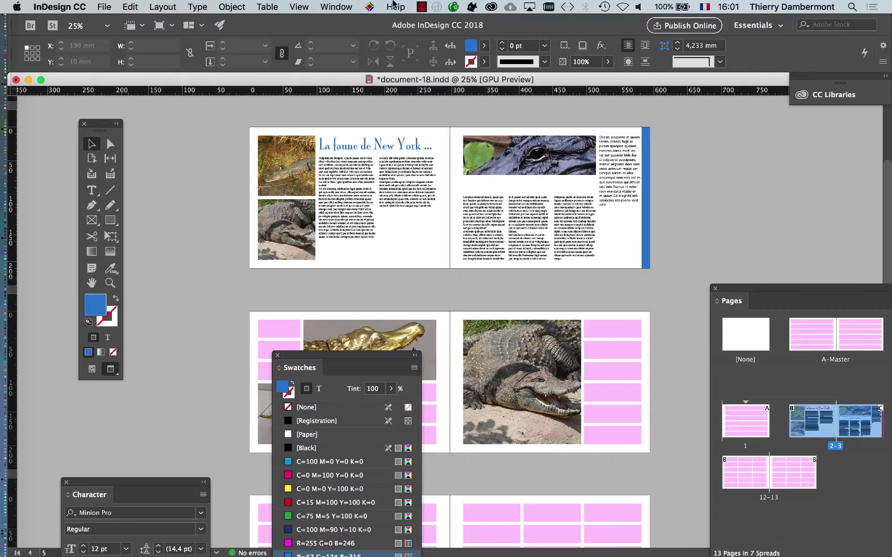
{"action": "left_click", "coordinate": [347, 6]}
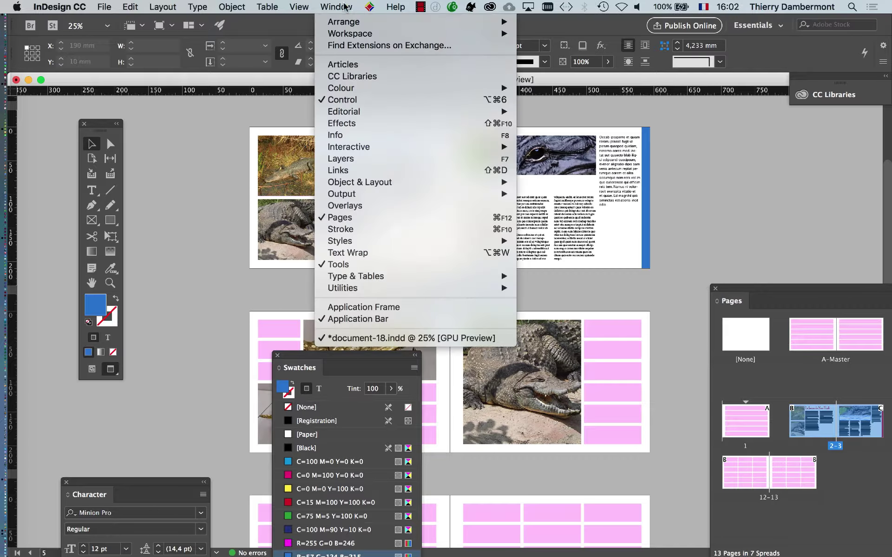
{"action": "left_click", "coordinate": [361, 161]}
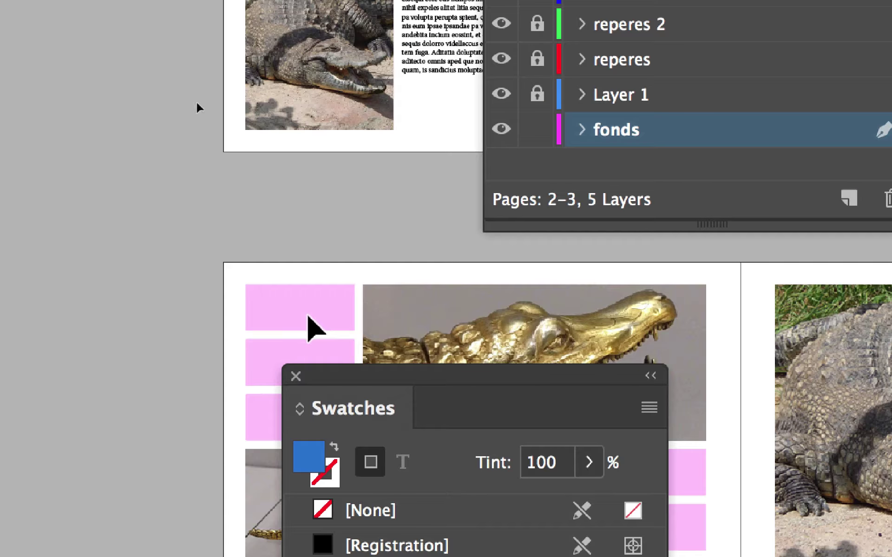
{"action": "left_click", "coordinate": [372, 224]}
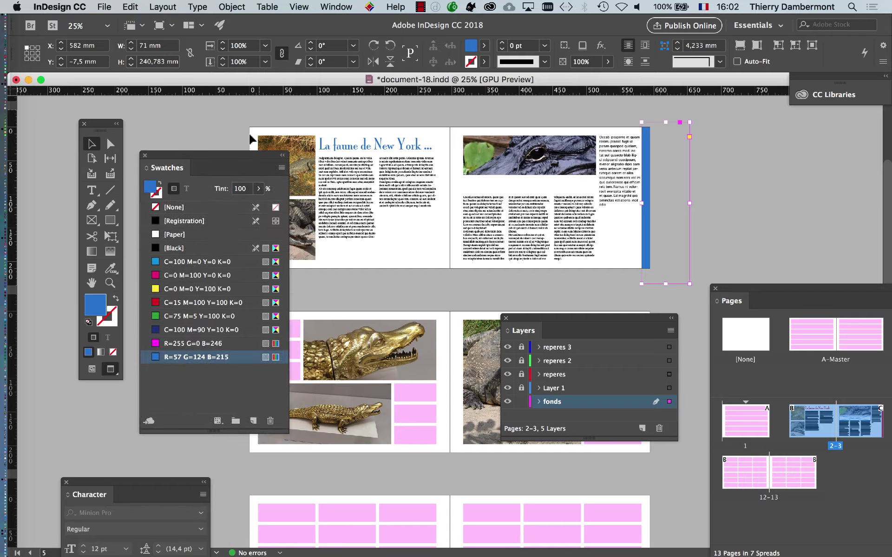
{"action": "left_click", "coordinate": [774, 187]}
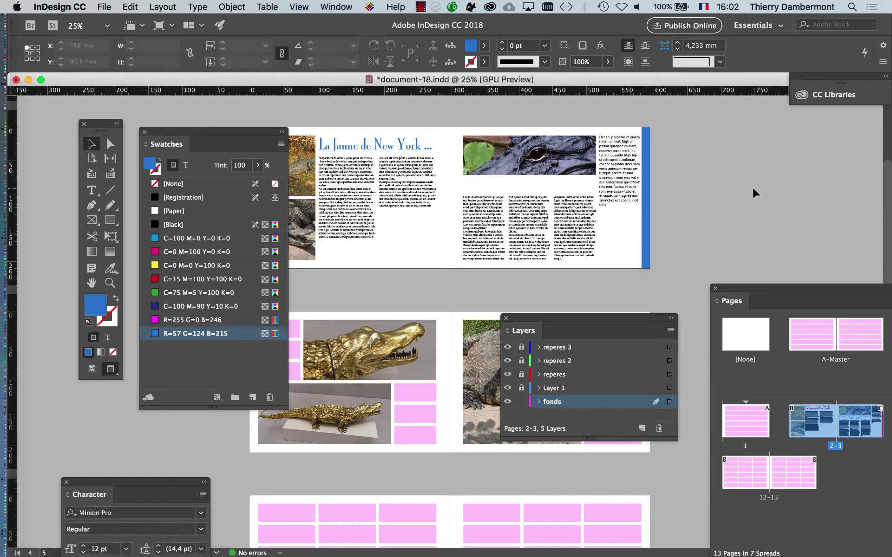
Set the red value of the R=57 G=124 B=215 swatch to 183 and save it
{"action": "double_click", "coordinate": [196, 334]}
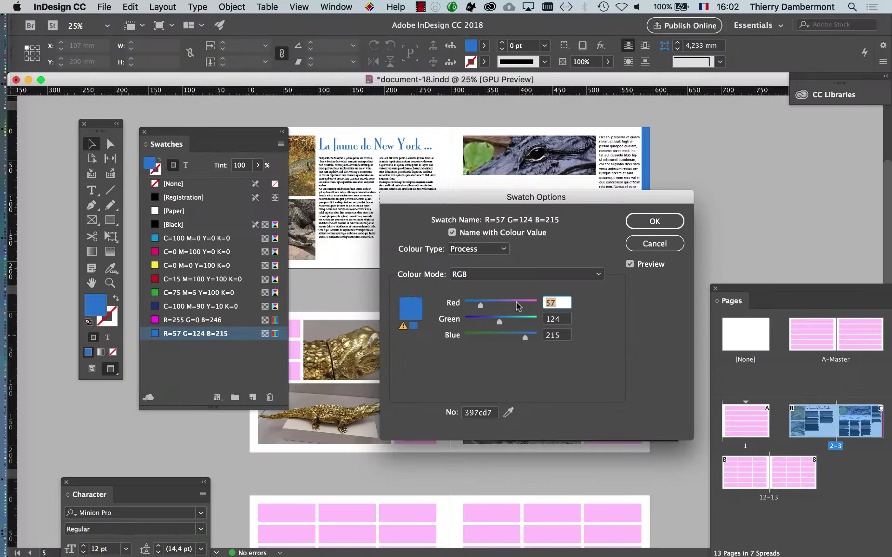
{"action": "type", "text": "183"}
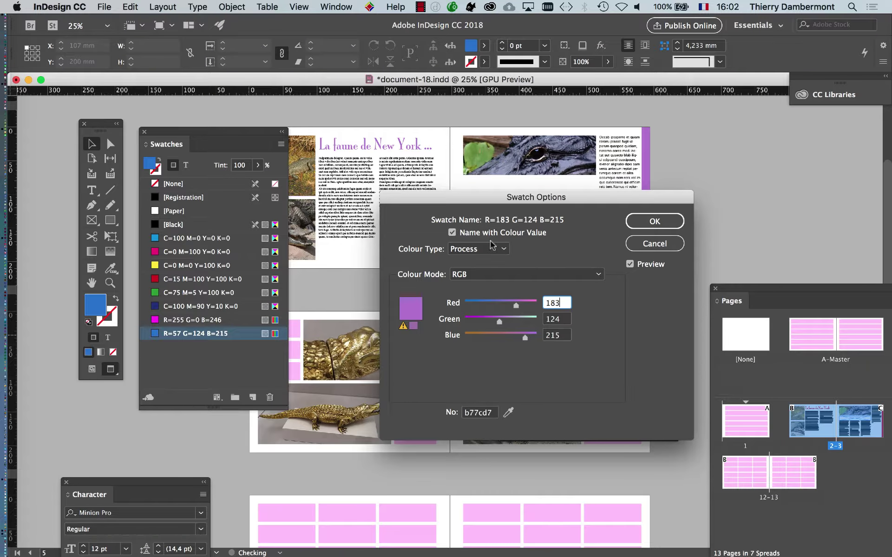
{"action": "key", "text": "Return"}
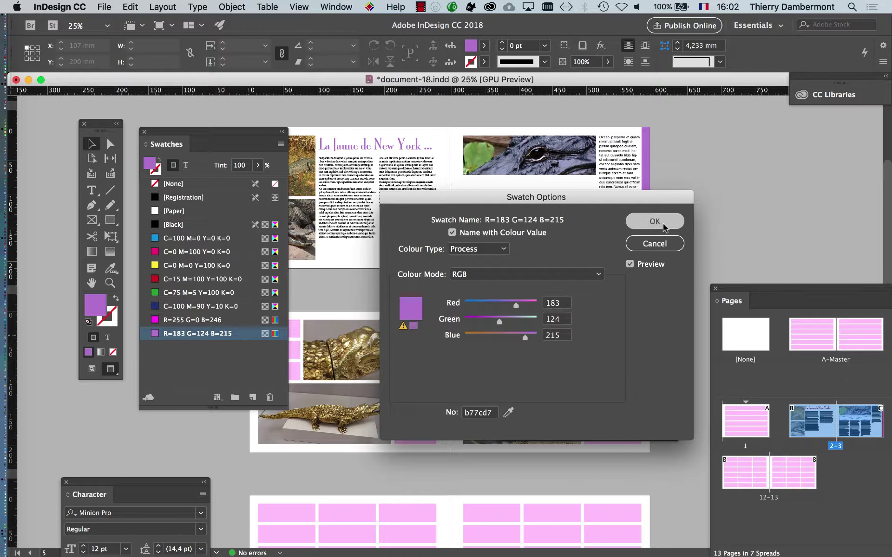
Recolour the headline and strip green by editing their shared swatch to red 29 and blue 52, and save it
{"action": "key", "text": "super+equal"}
{"action": "key", "text": "super+equal"}
{"action": "scroll", "coordinate": [481, 185], "scroll_direction": "up", "scroll_amount": 5}
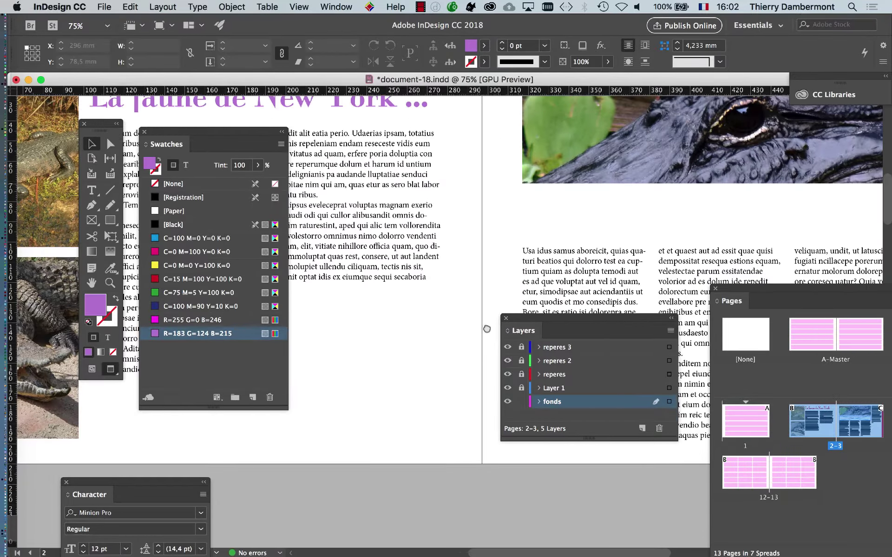
{"action": "key", "text": "super+minus"}
{"action": "key", "text": "super+minus"}
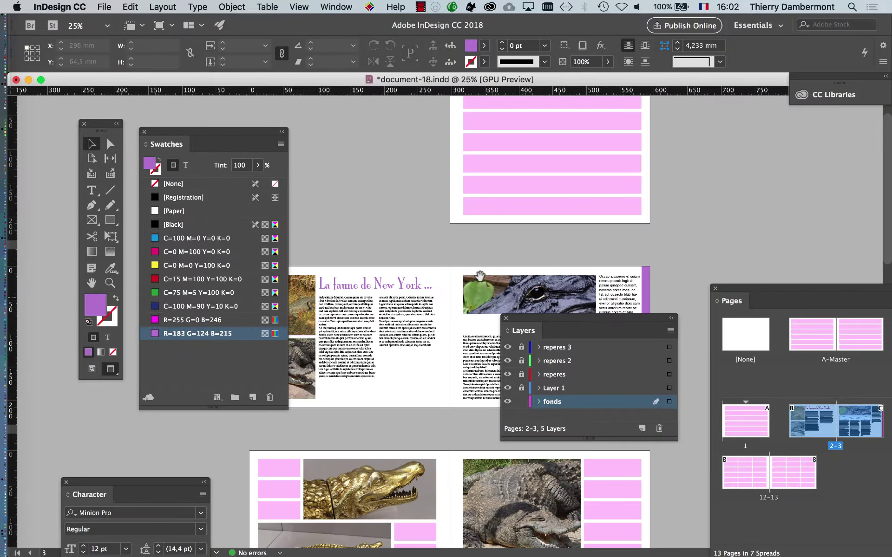
{"action": "scroll", "coordinate": [571, 311], "scroll_direction": "down", "scroll_amount": 4}
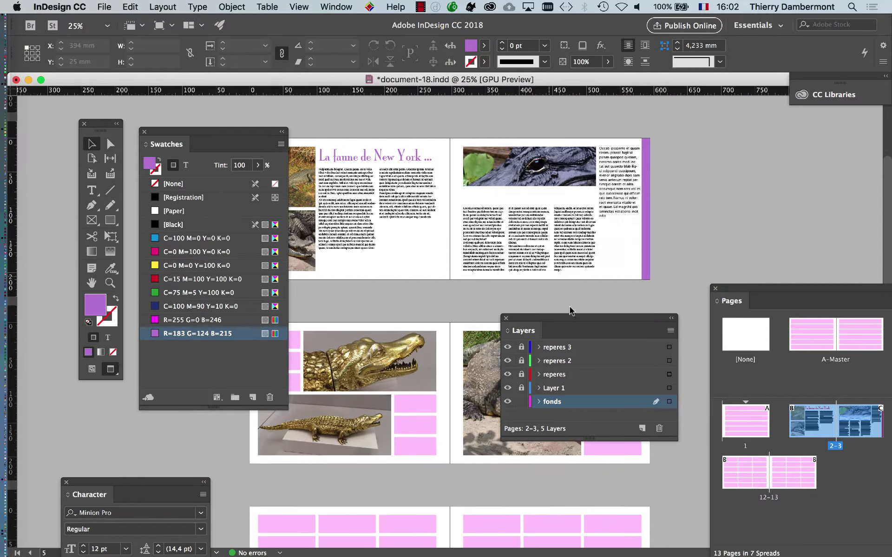
{"action": "double_click", "coordinate": [246, 334]}
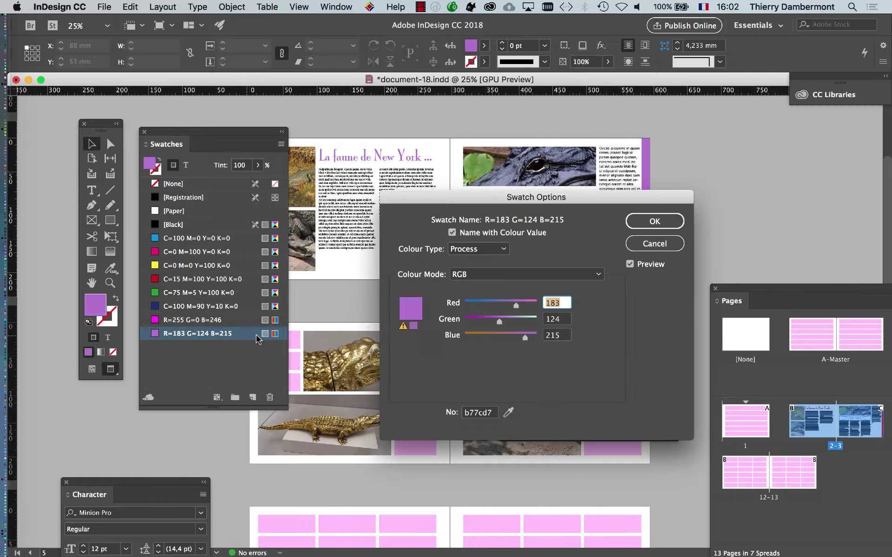
{"action": "left_click", "coordinate": [479, 336]}
{"action": "left_click", "coordinate": [472, 305]}
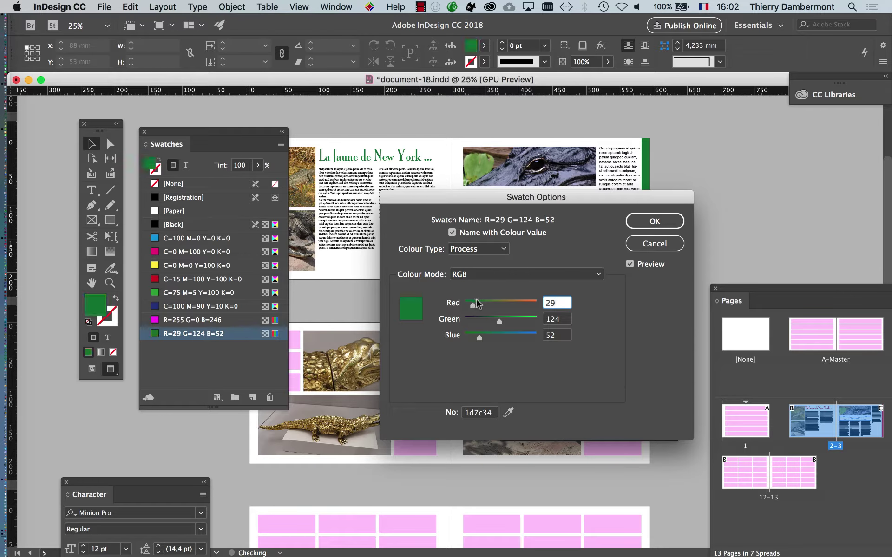
{"action": "left_click", "coordinate": [665, 225]}
Move the layer list and the swatch list clear of the pages 2-3 spread
{"action": "key", "text": "super+equal"}
{"action": "key", "text": "F7"}
{"action": "scroll", "coordinate": [465, 279], "scroll_direction": "right", "scroll_amount": 3}
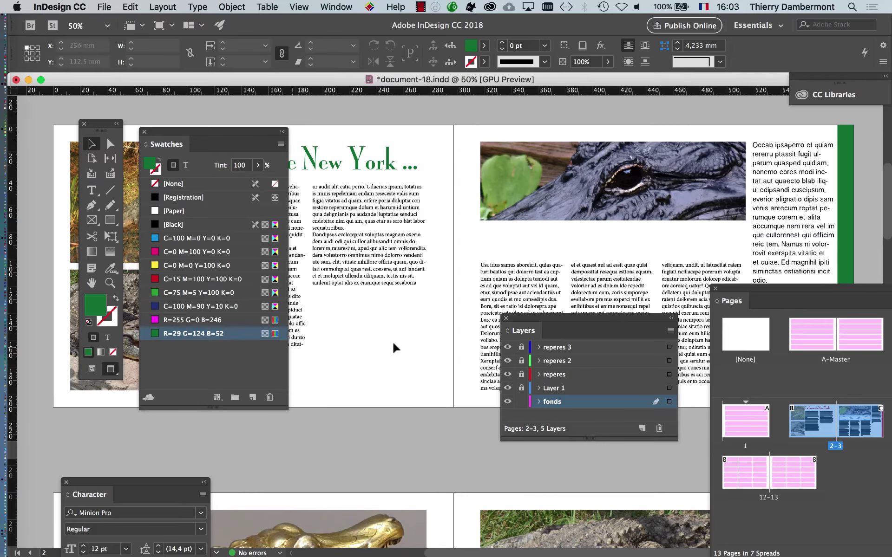
{"action": "scroll", "coordinate": [577, 321], "scroll_direction": "up", "scroll_amount": 5}
{"action": "left_click_drag", "start_coordinate": [549, 320], "coordinate": [782, 218]}
{"action": "left_click_drag", "start_coordinate": [239, 128], "coordinate": [172, 306]}
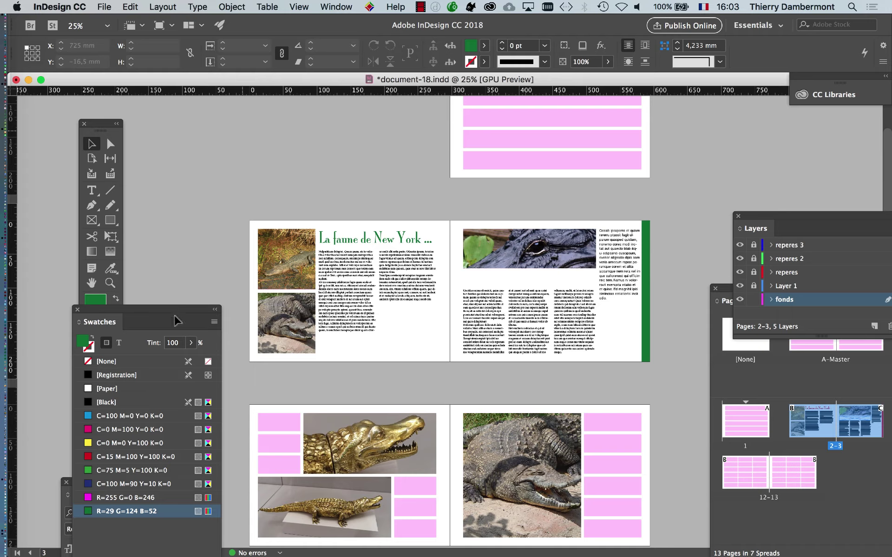
Save the document as document-19.indd in document-11_Folder, in InDesign CC 2018 document format
{"action": "left_click", "coordinate": [104, 7]}
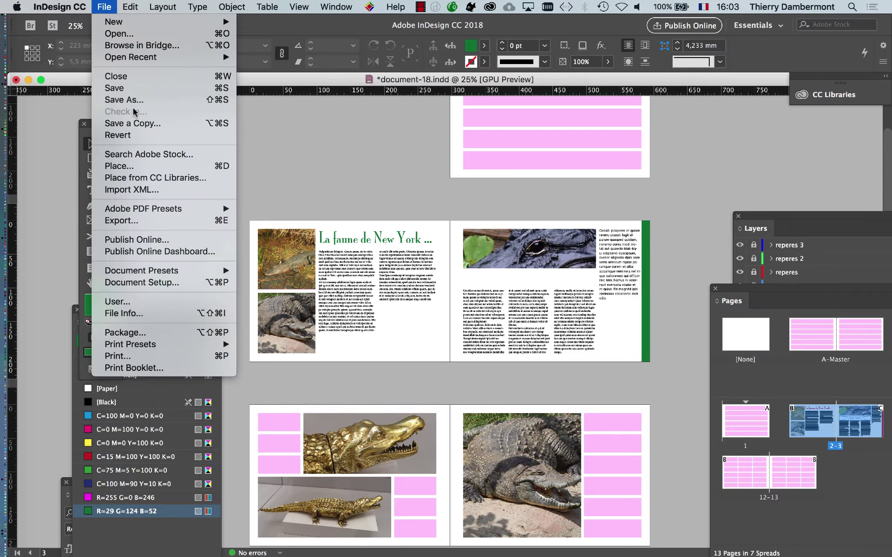
{"action": "left_click", "coordinate": [530, 121]}
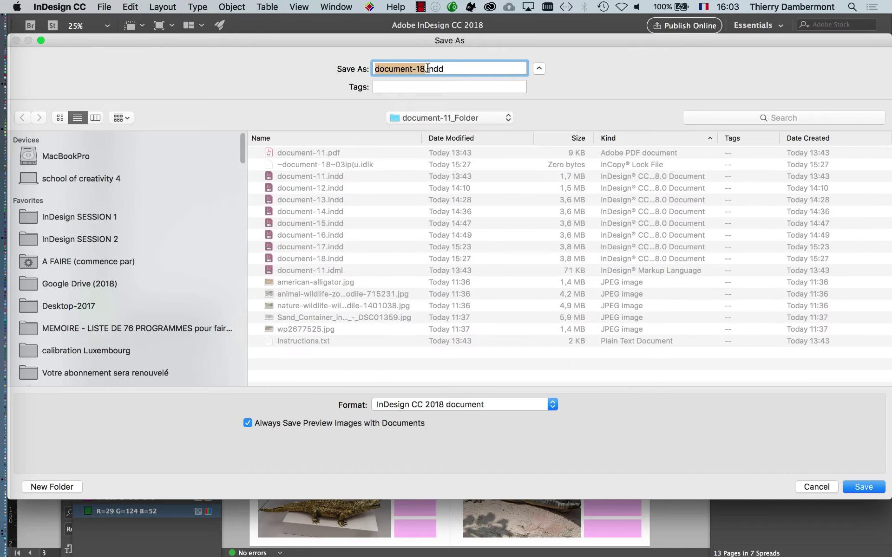
{"action": "left_click", "coordinate": [424, 73]}
{"action": "key", "text": "BackSpace"}
{"action": "type", "text": "9"}
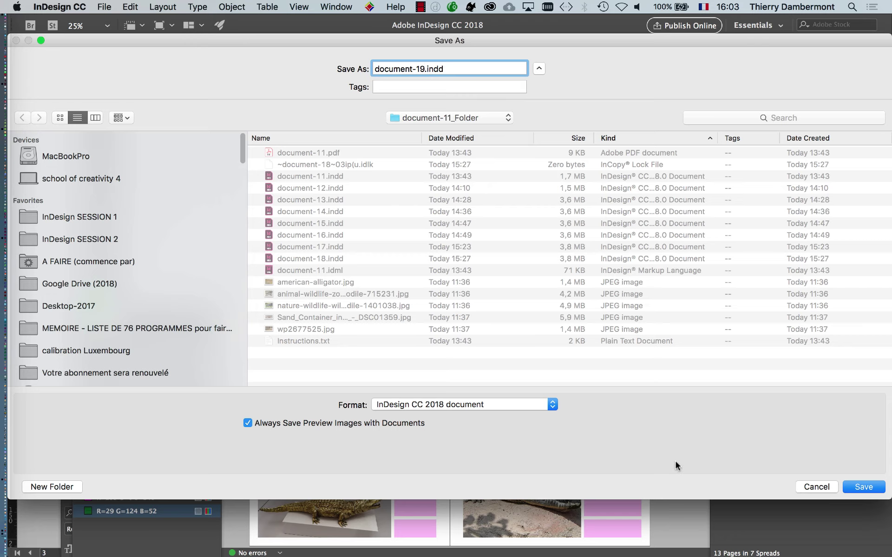
{"action": "left_click", "coordinate": [881, 487]}
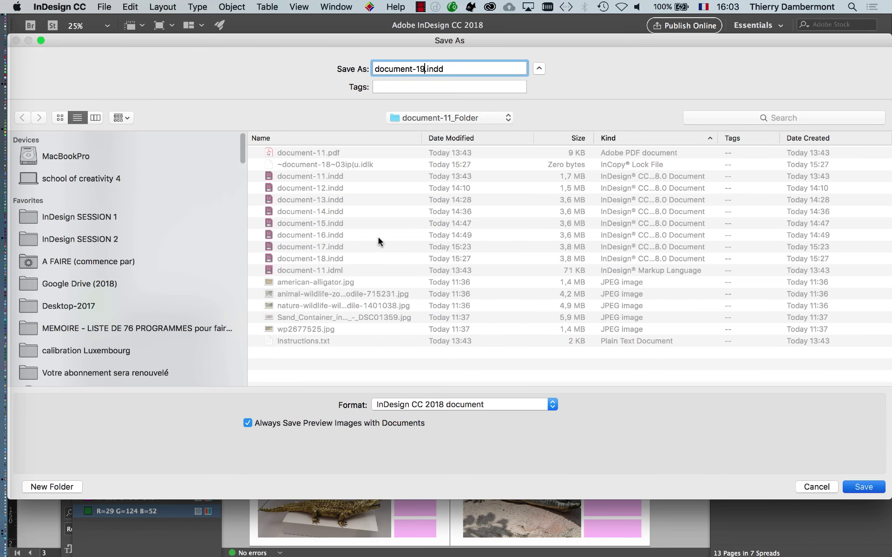